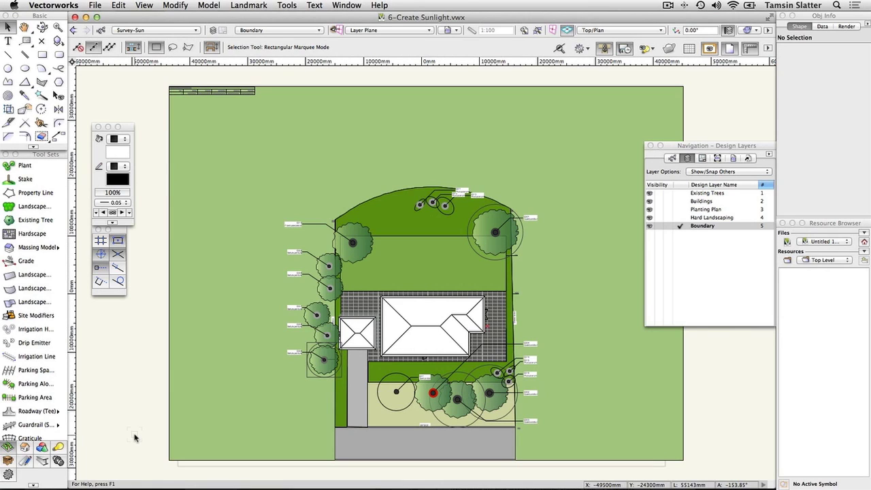
Switch the Tool Sets palette to the Visualization tool set.
left_click(59, 448)
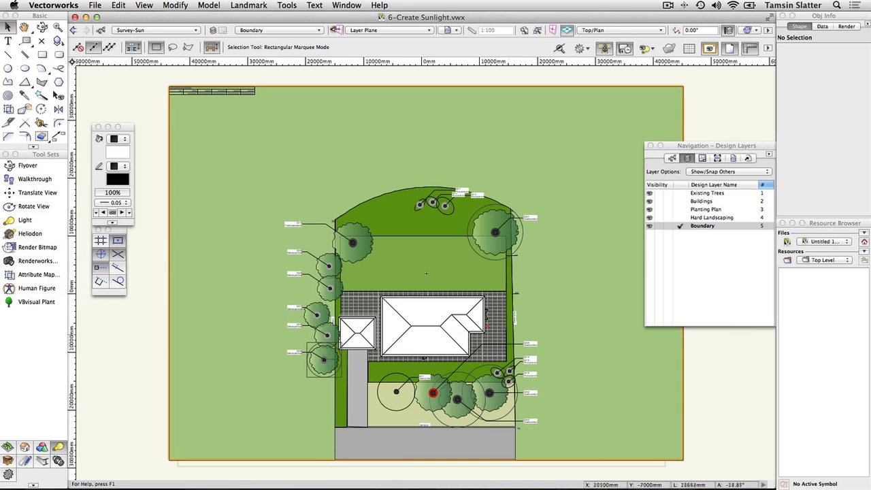
left_click(32, 235)
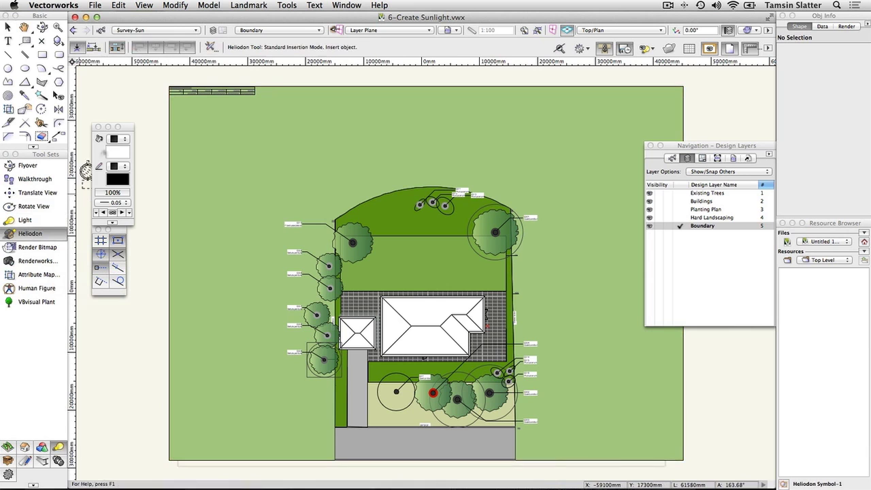
left_click(210, 47)
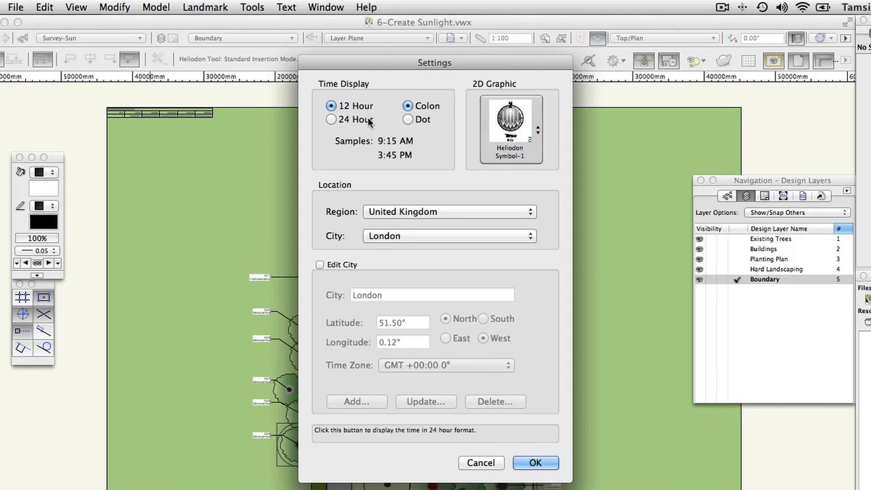
left_click(504, 157)
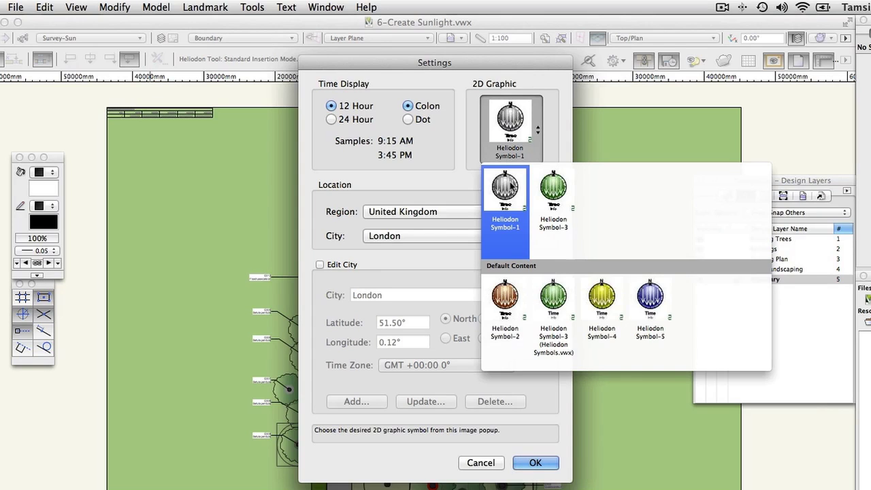
left_click(511, 184)
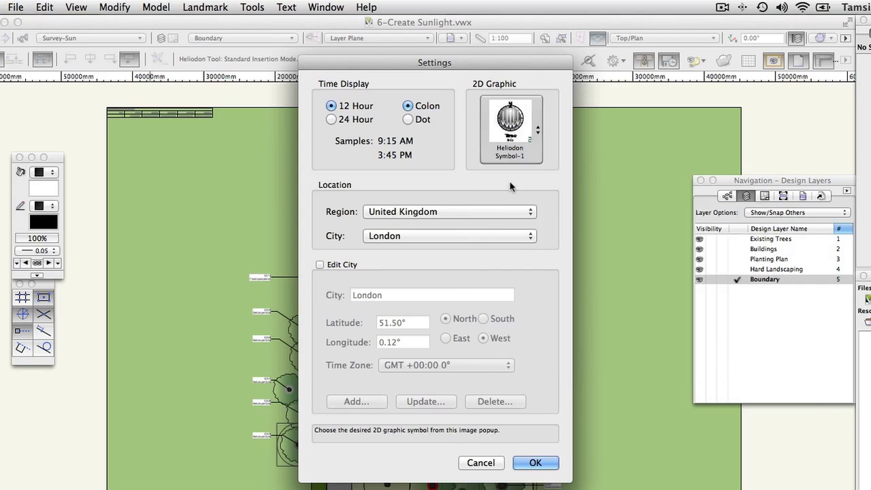
left_click(494, 211)
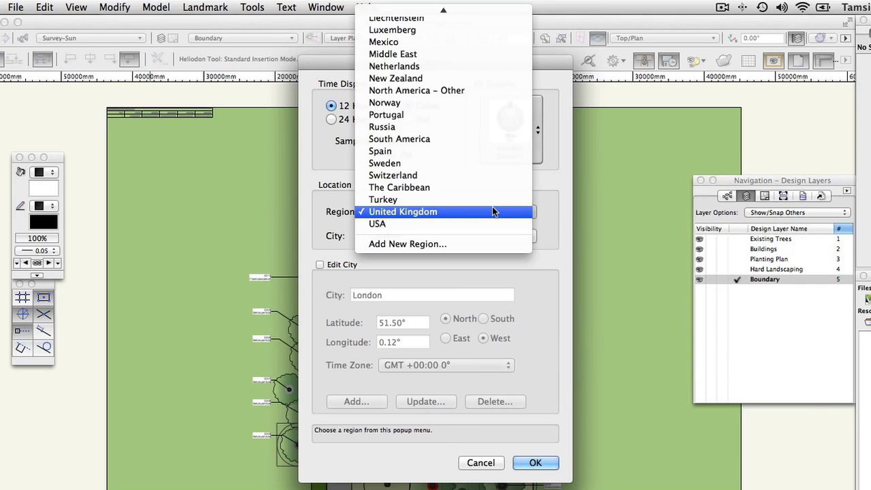
left_click(494, 212)
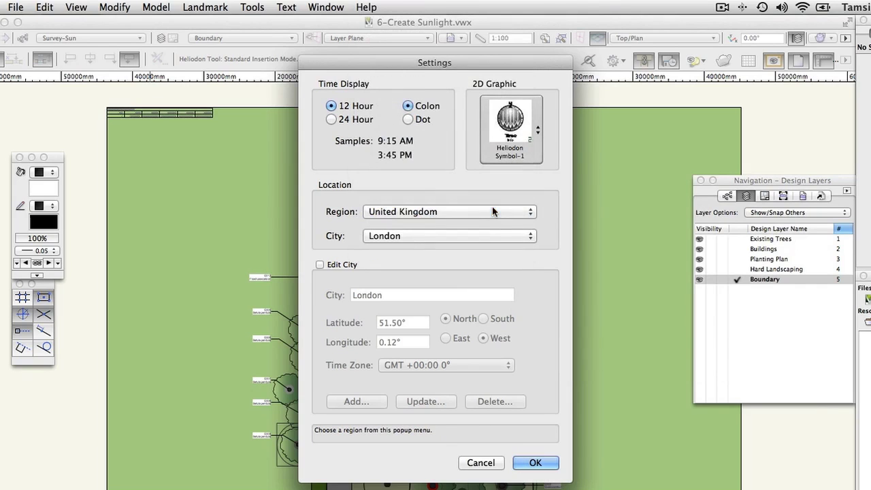
left_click(486, 235)
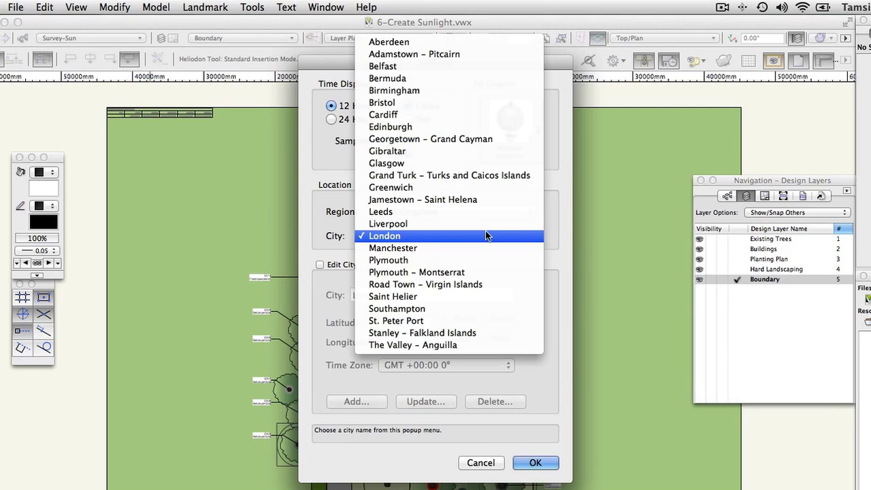
left_click(486, 235)
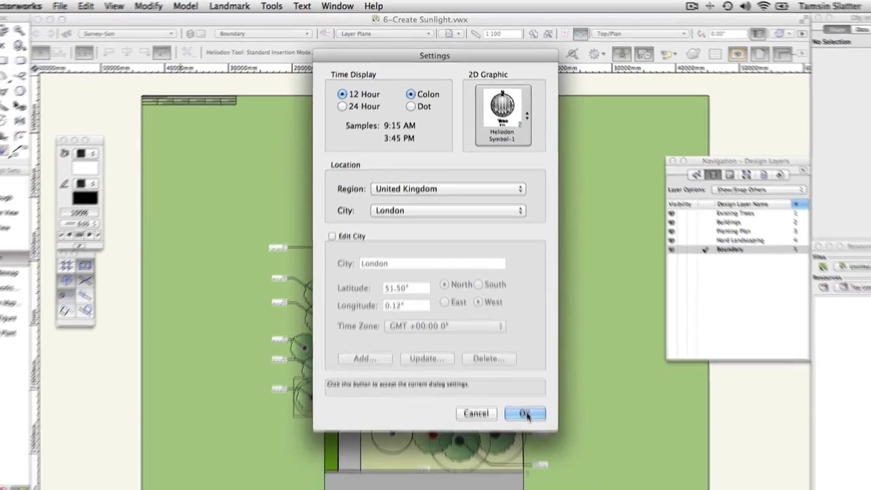
left_click(535, 463)
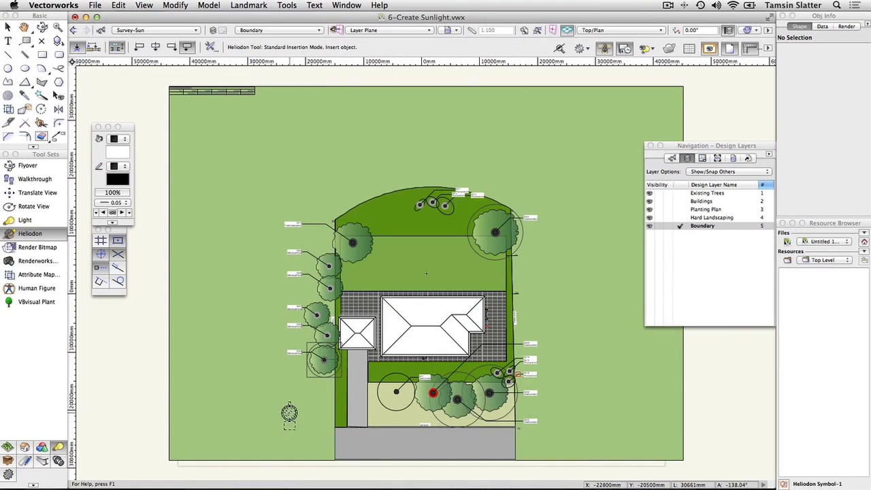
Place the Heliodon on the lower-left lawn and fix its rotation at 60°.
left_click(282, 412)
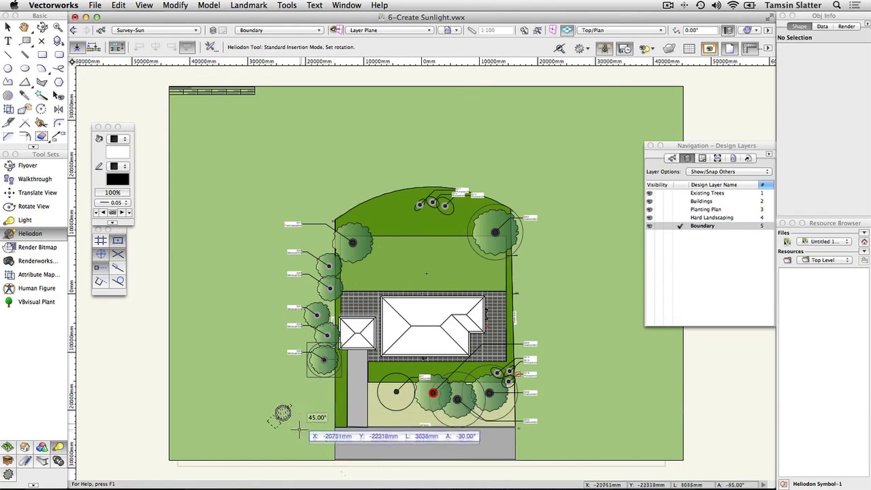
left_click(293, 395)
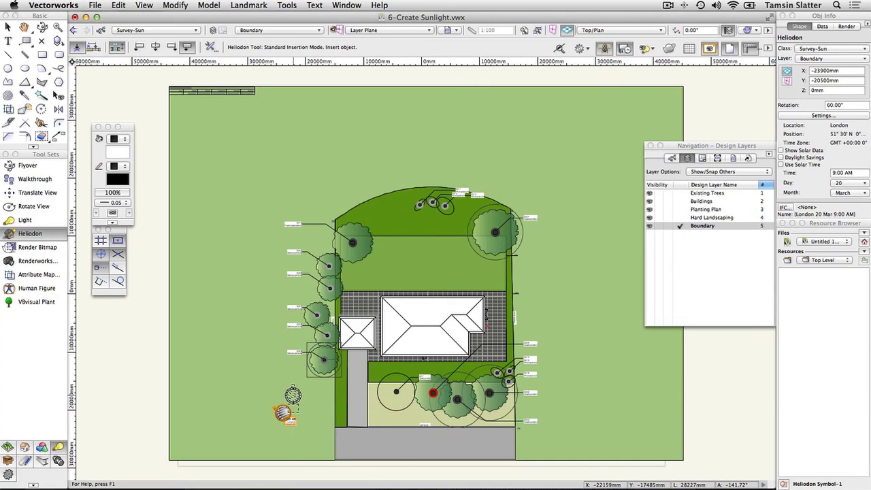
Turn on daylight savings, set the Heliodon time to 11:20 AM and month to July.
key("x")
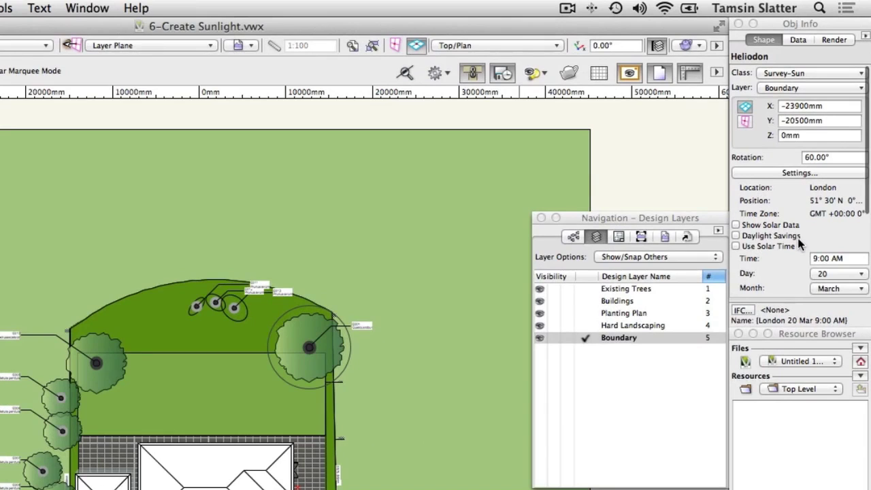
left_click(737, 237)
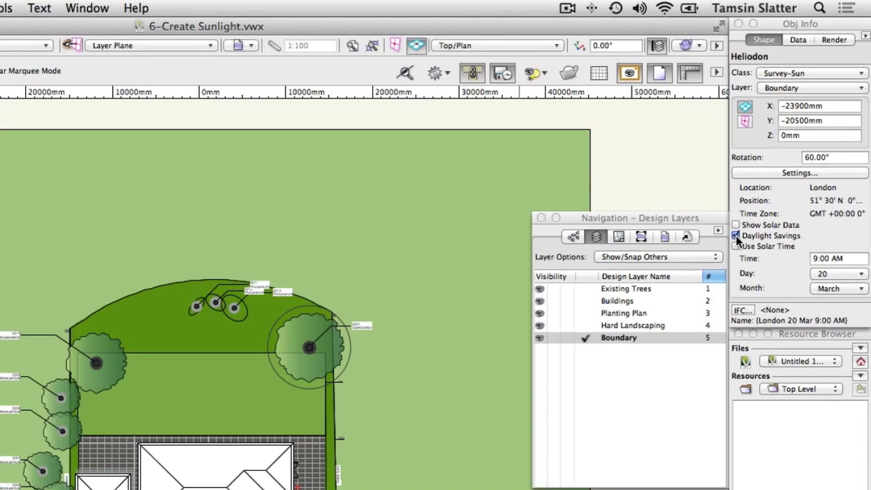
left_click(850, 260)
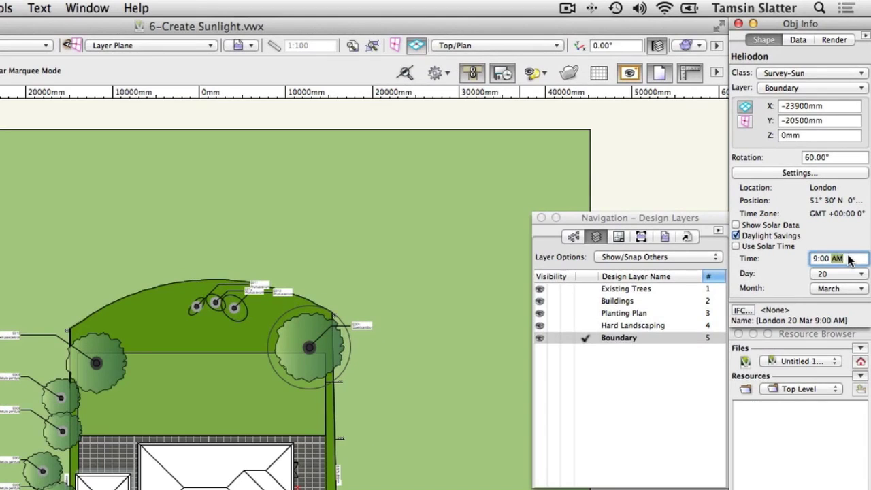
type("11.20")
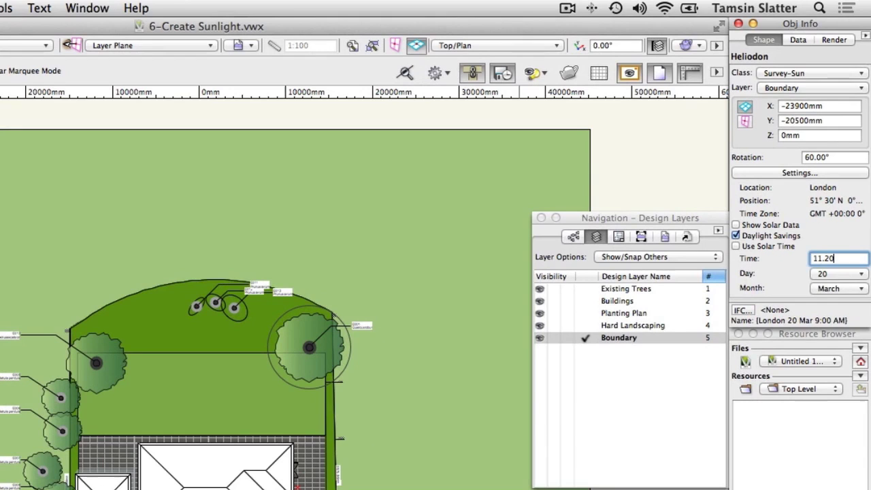
key("Tab")
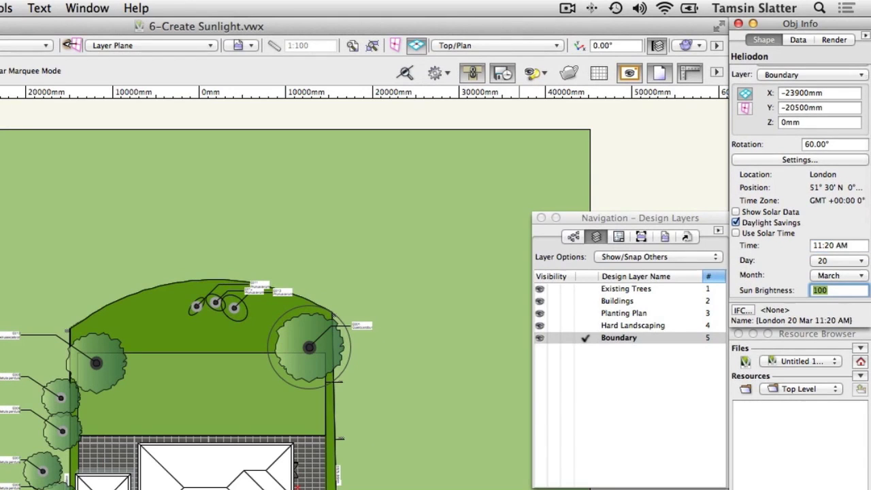
left_click(847, 276)
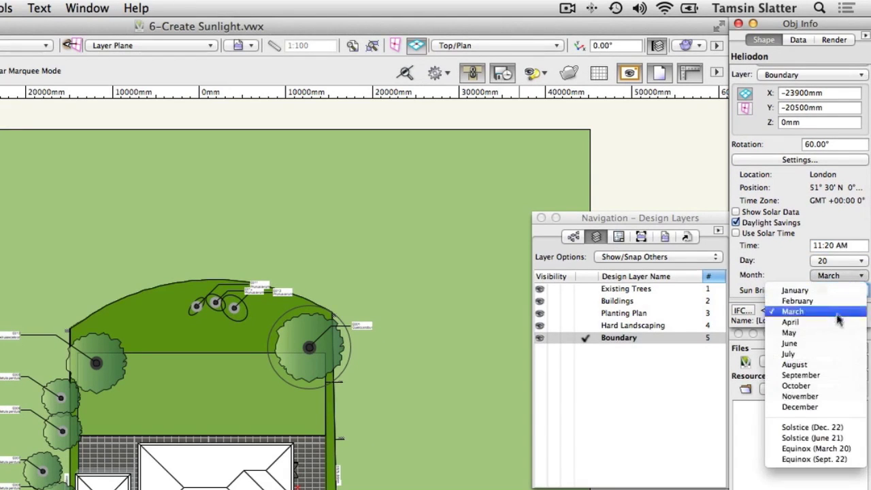
left_click(831, 354)
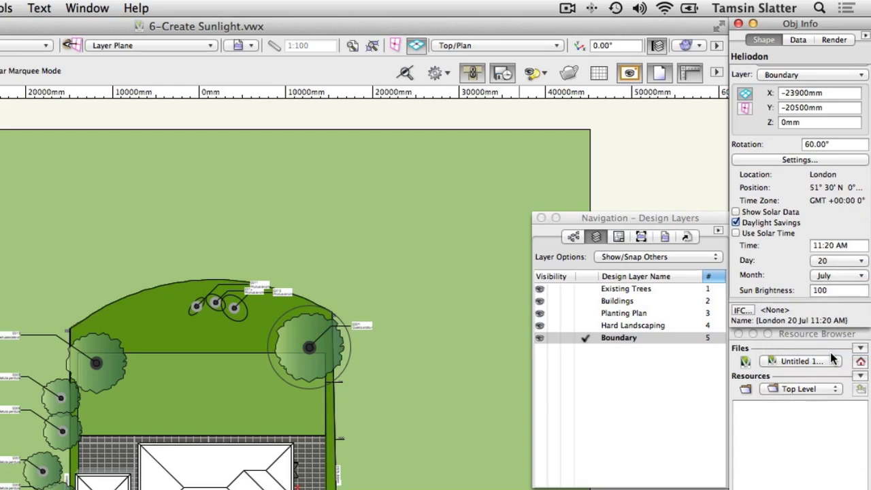
Switch the site plan to the Right Isometric standard view.
left_click(540, 46)
left_click(540, 197)
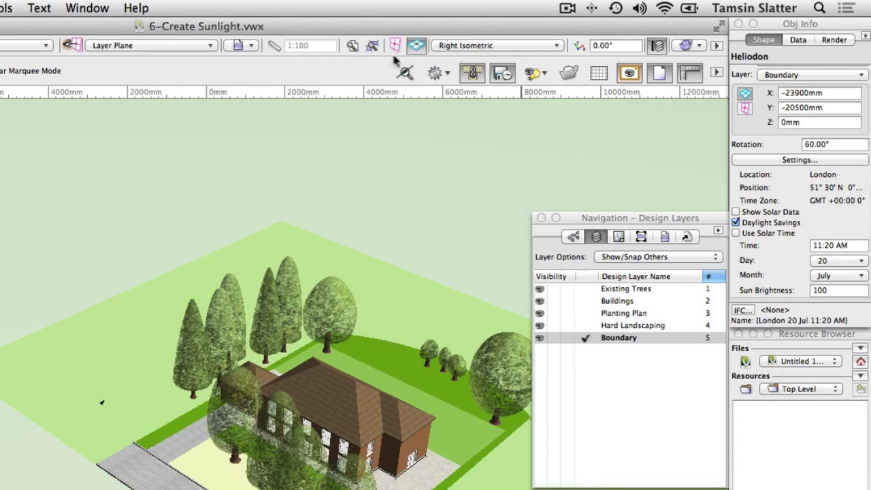
left_click(375, 49)
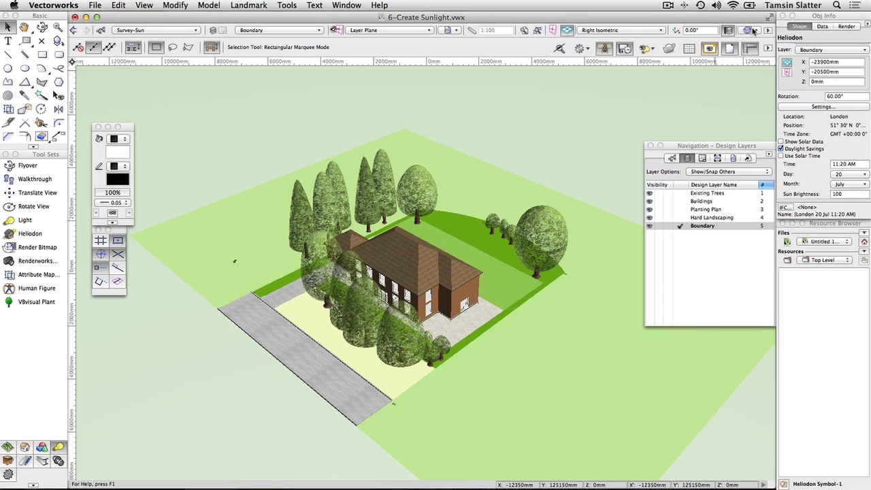
In OpenGL Options, set Detail to Very High and enable Use Shadows at High quality.
left_click(751, 30)
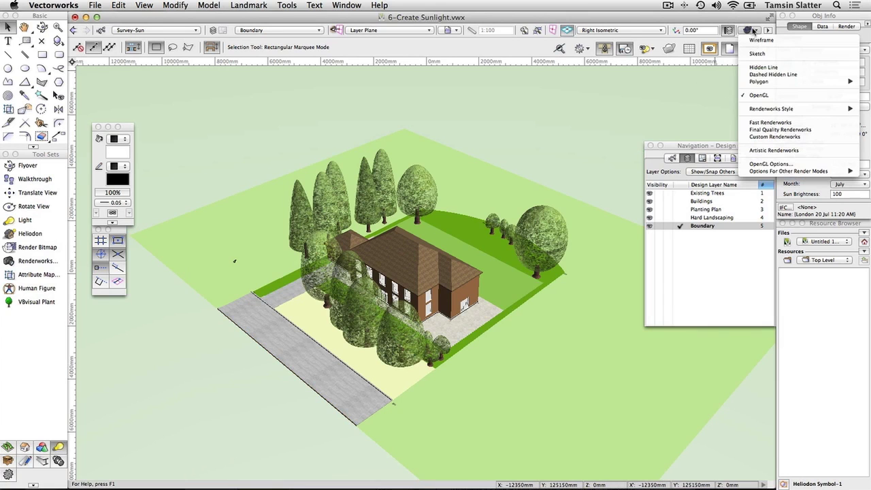
left_click(772, 165)
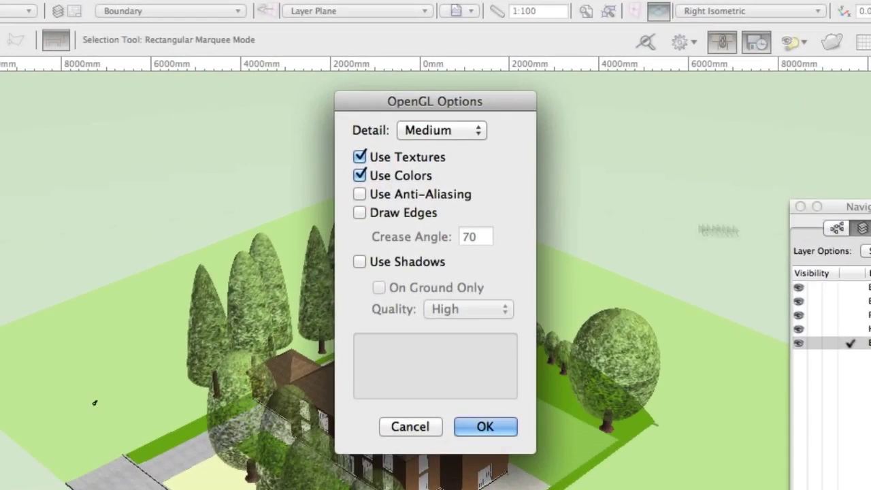
left_click(469, 134)
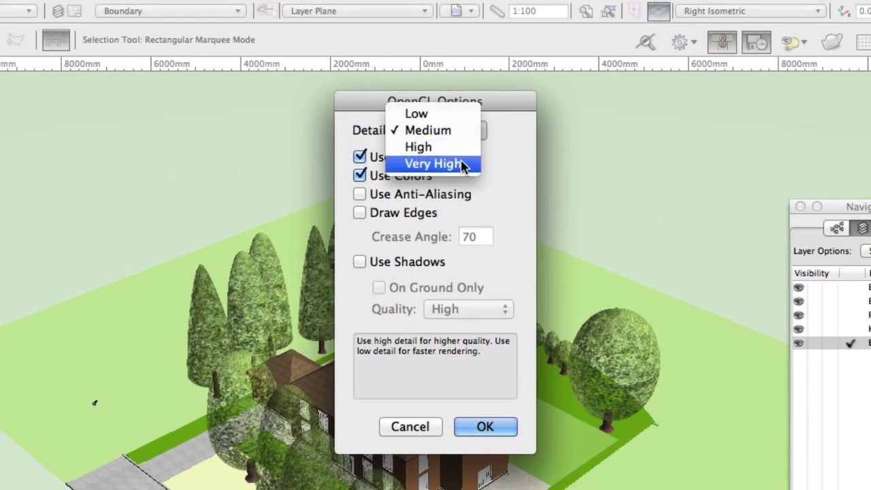
left_click(462, 164)
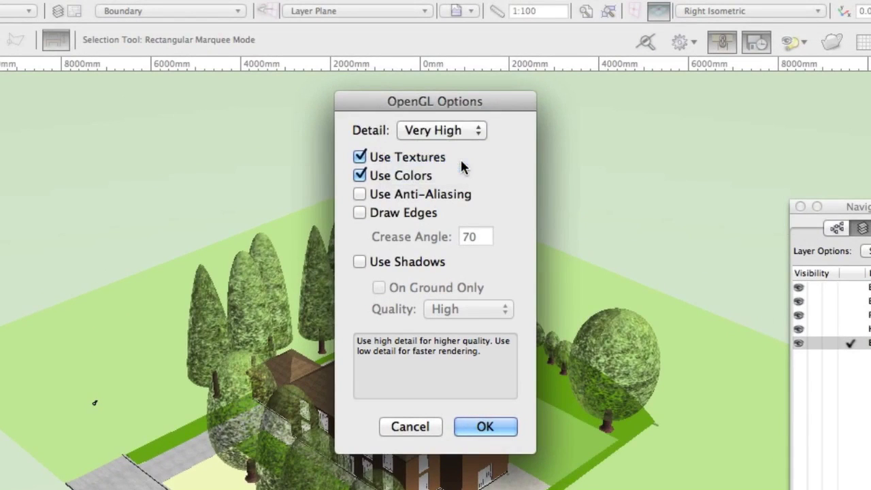
left_click(431, 260)
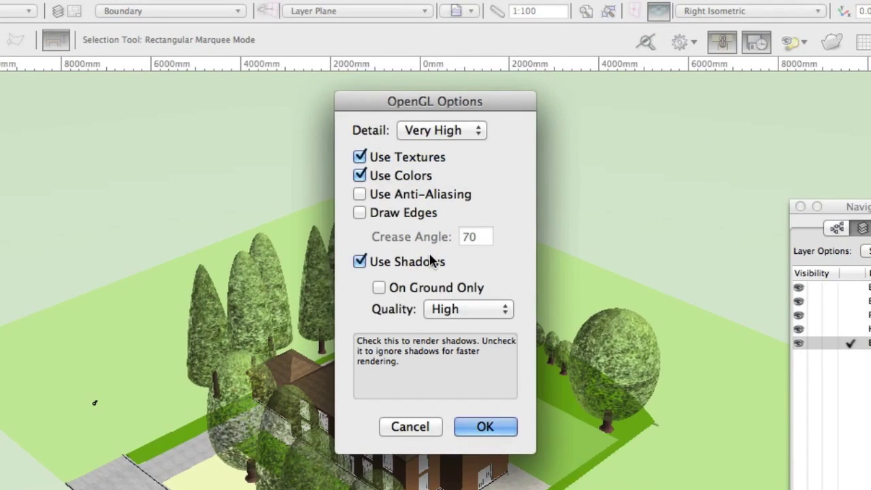
left_click(457, 306)
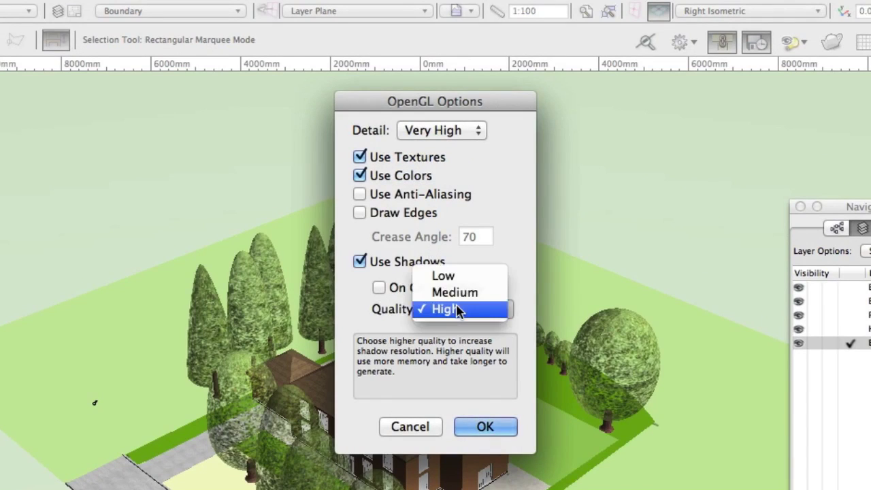
left_click(456, 308)
left_click(481, 427)
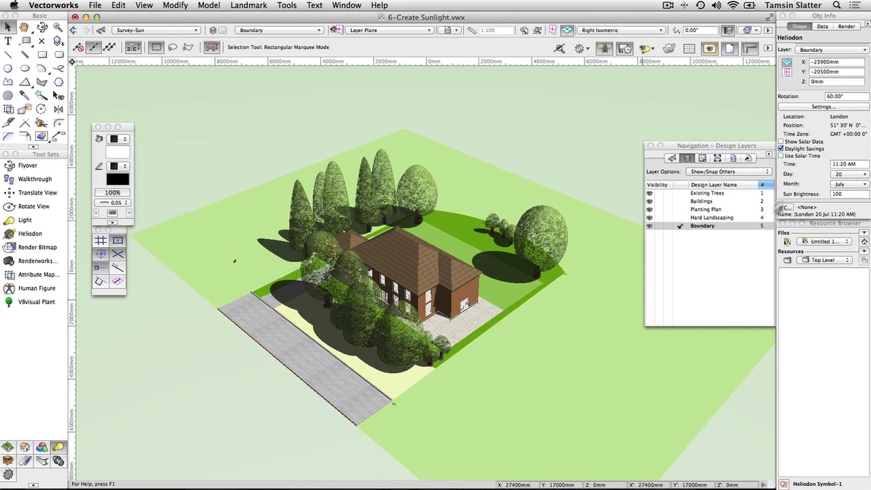
Orbit the shadowed model with the Flyover tool to a low, frontal view of the house.
scroll(788, 197, "down", 3)
scroll(788, 197, "up", 3)
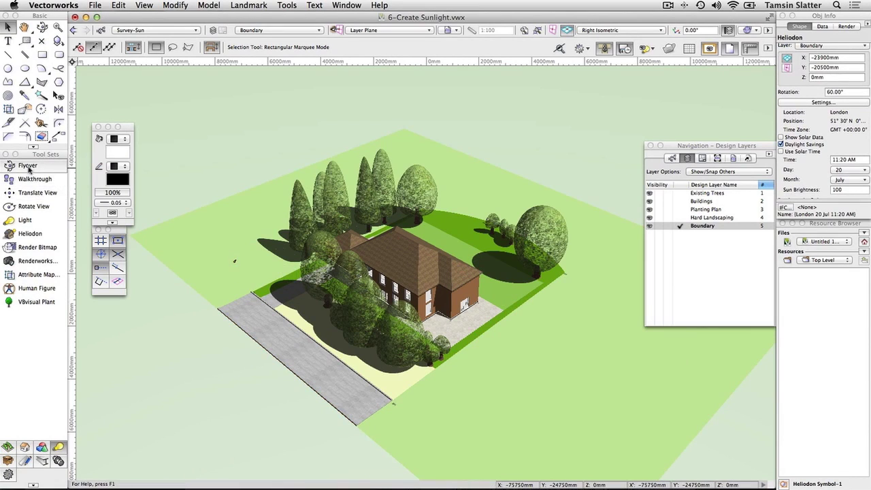
left_click(27, 166)
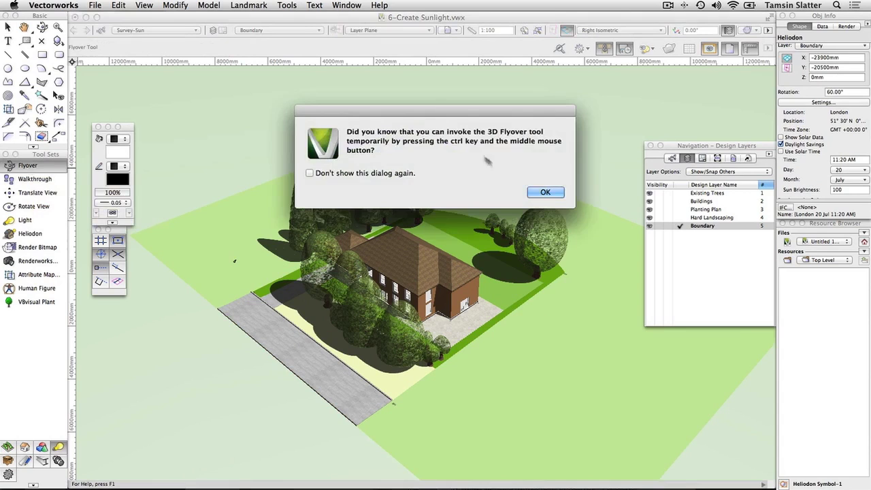
left_click(544, 192)
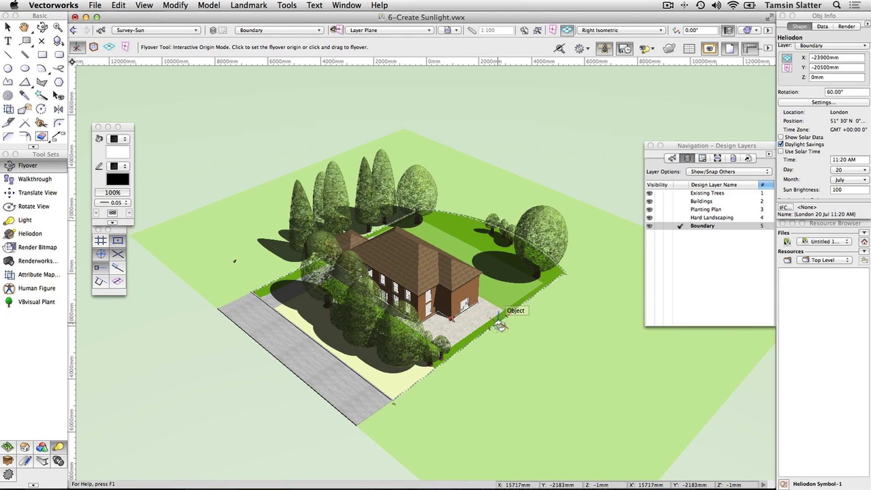
left_click_drag(501, 325, 464, 247)
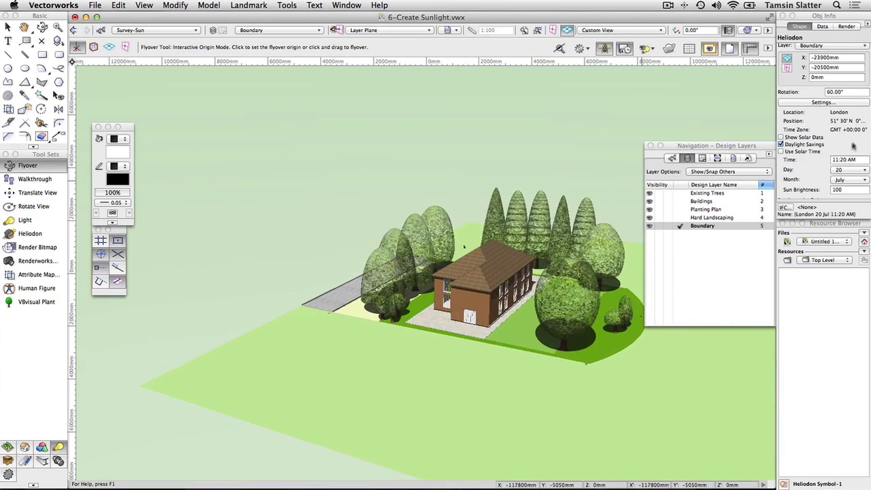
Open Solar Animation and slide the hour into early afternoon to preview 20 July shadows.
scroll(836, 139, "down", 4)
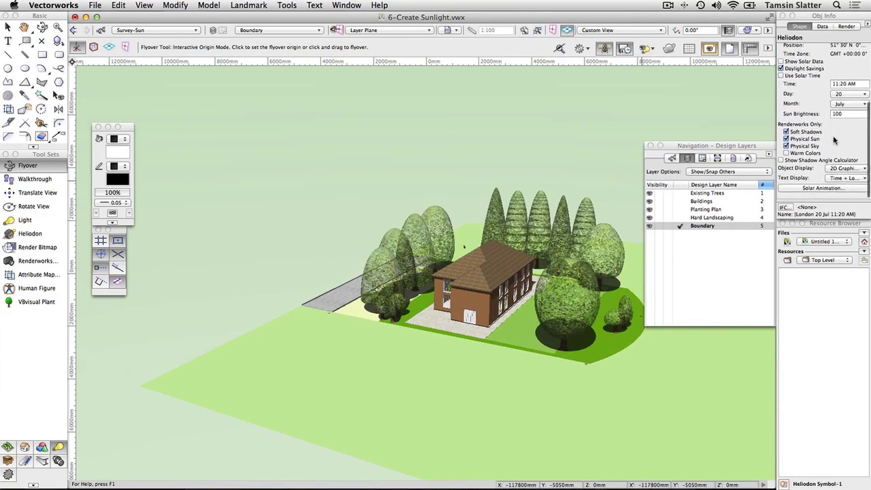
scroll(834, 164, "up", 1)
left_click(823, 194)
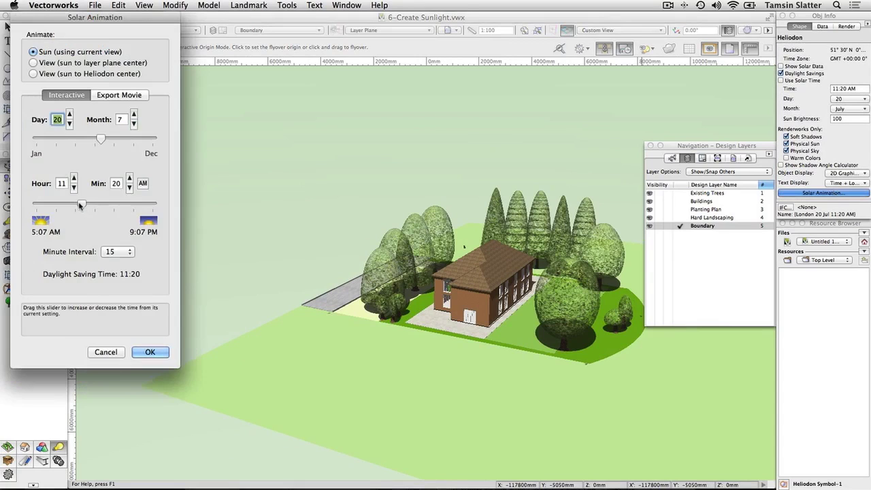
mouse_move(78, 202)
left_mouse_down()
mouse_move(140, 225)
mouse_move(65, 206)
mouse_move(90, 206)
left_mouse_up()
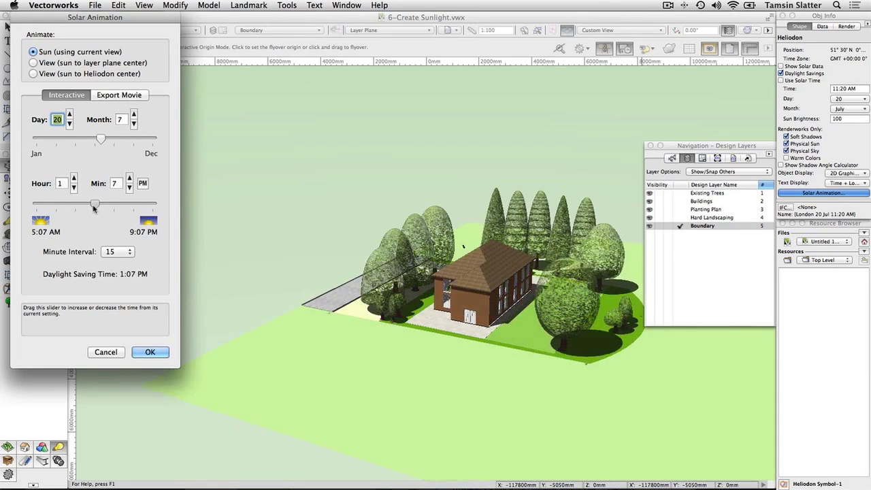